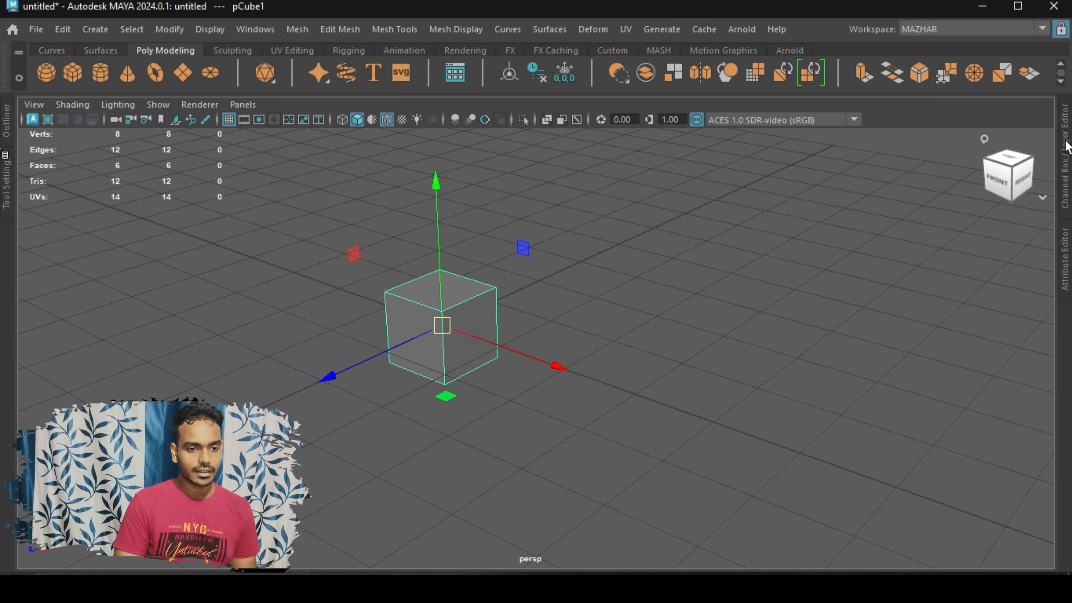
Show the Channel Box beside the viewport and deselect the cube
click(1066, 146)
click(1066, 146)
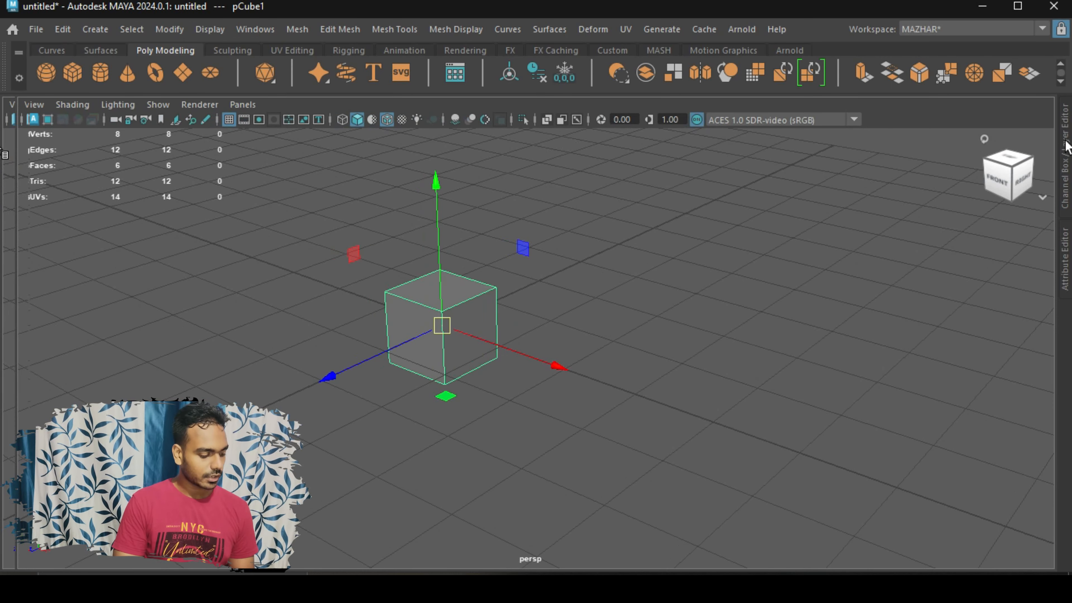
key(ctrl+a)
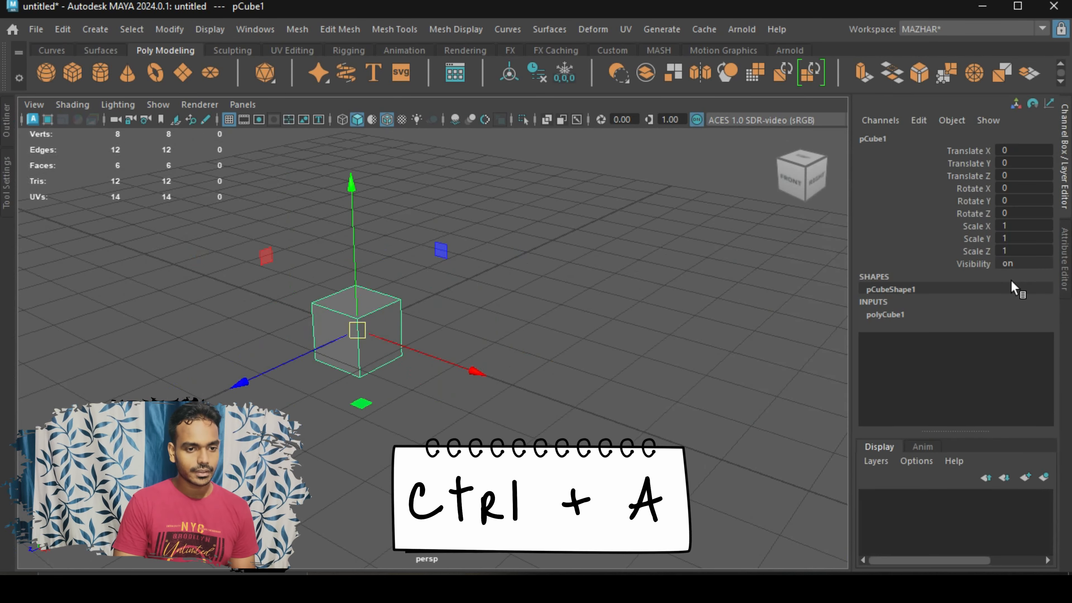
click(825, 274)
click(825, 274)
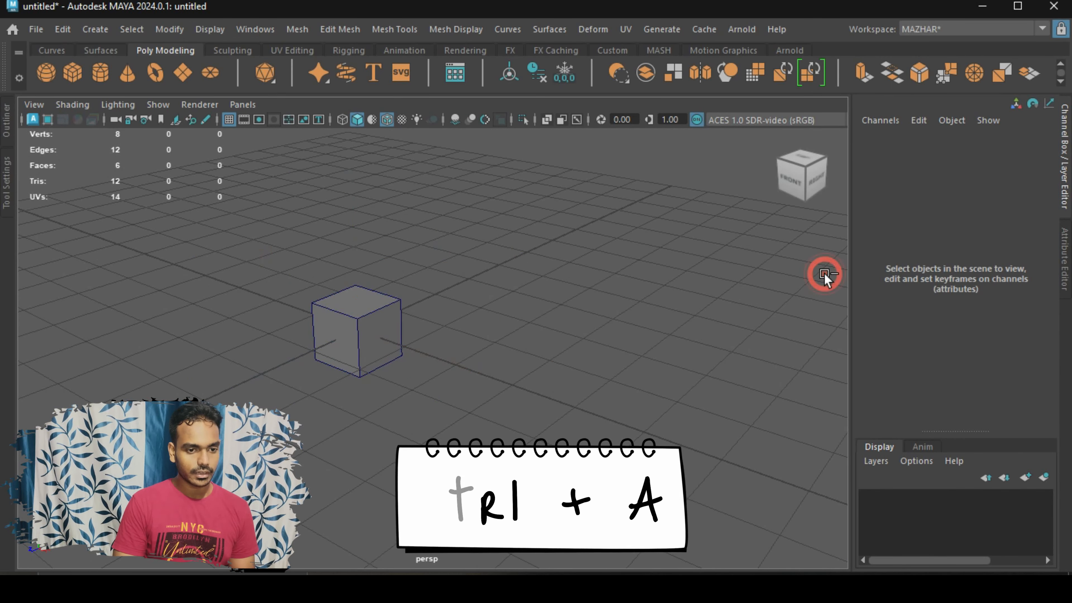
Switch from the Channel Box to the Attribute Editor and back again to compare the two views
key(ctrl+a)
key(ctrl+a)
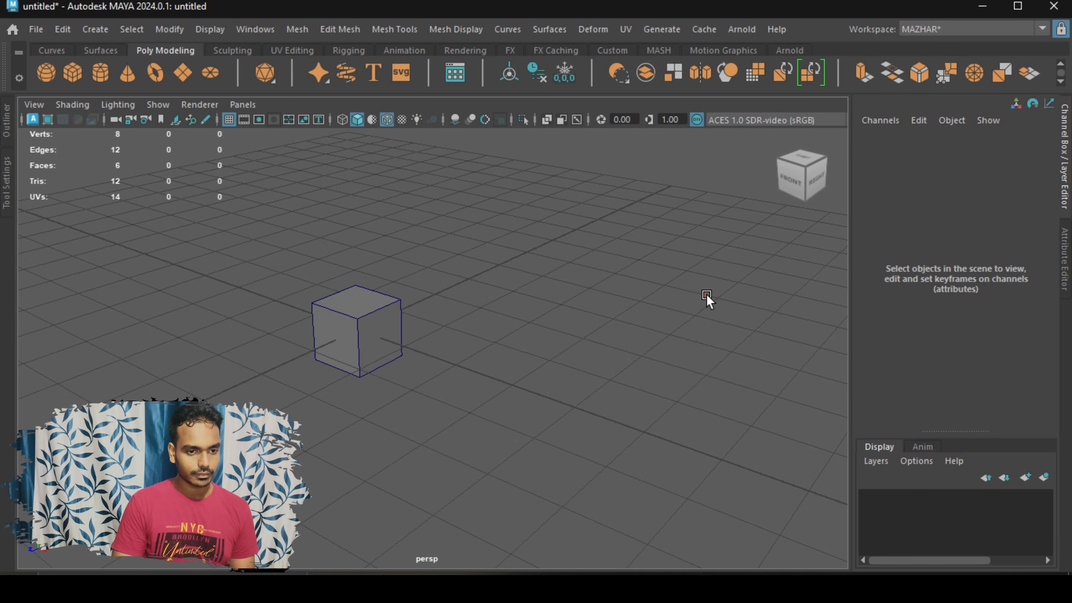
click(1064, 173)
key(ctrl+a)
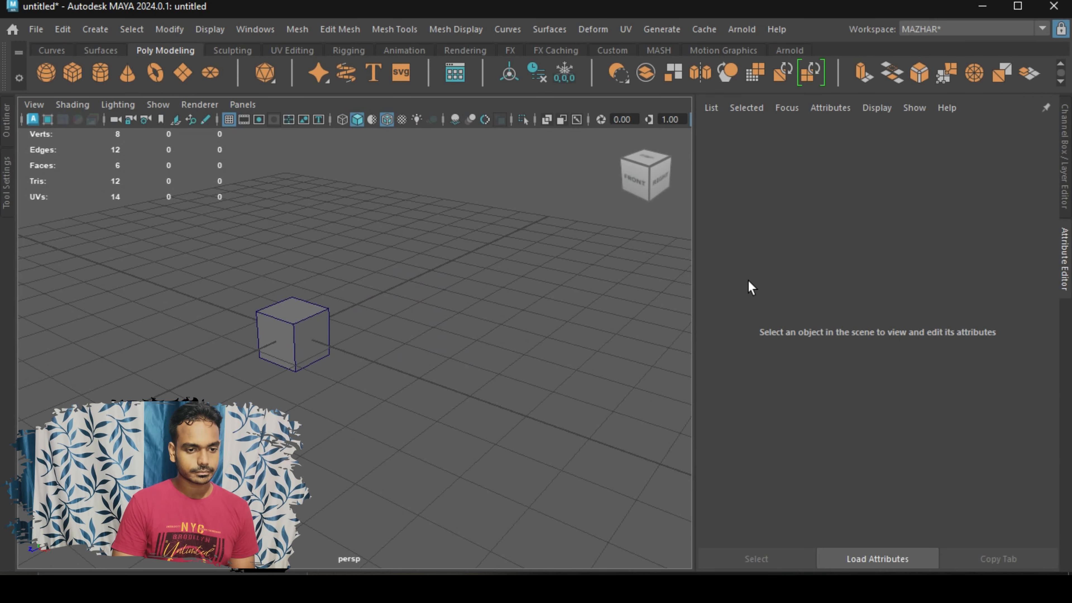
key(ctrl+a)
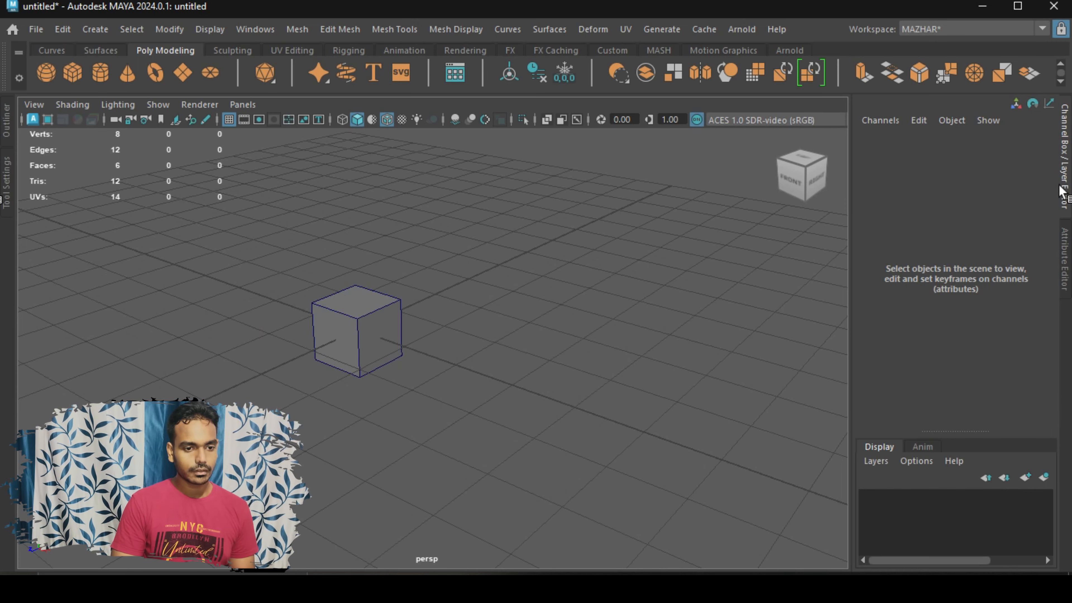
Select the cube and expand its polyCube1 input to examine the creation attributes
alt+drag(559, 301, 629, 268)
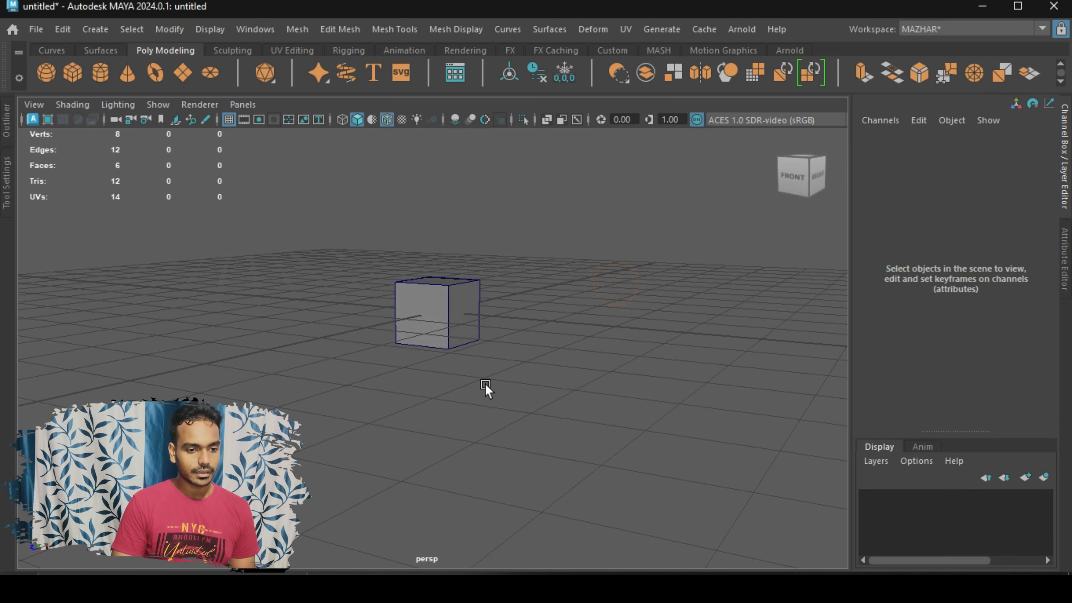
click(455, 307)
scroll(569, 308, up, 3)
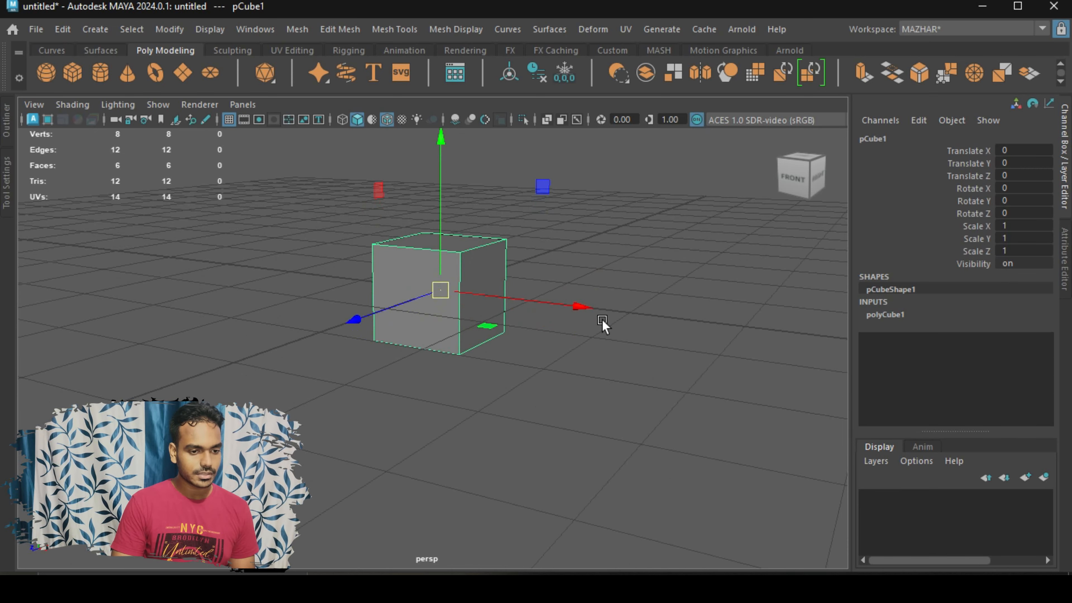
alt+middle_drag(633, 330, 662, 347)
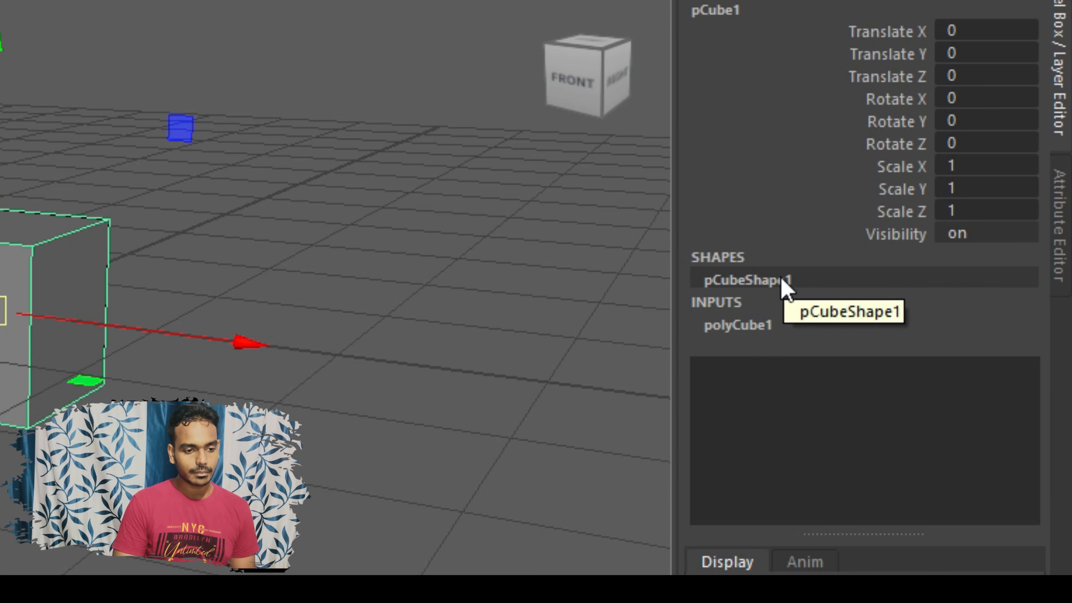
click(741, 322)
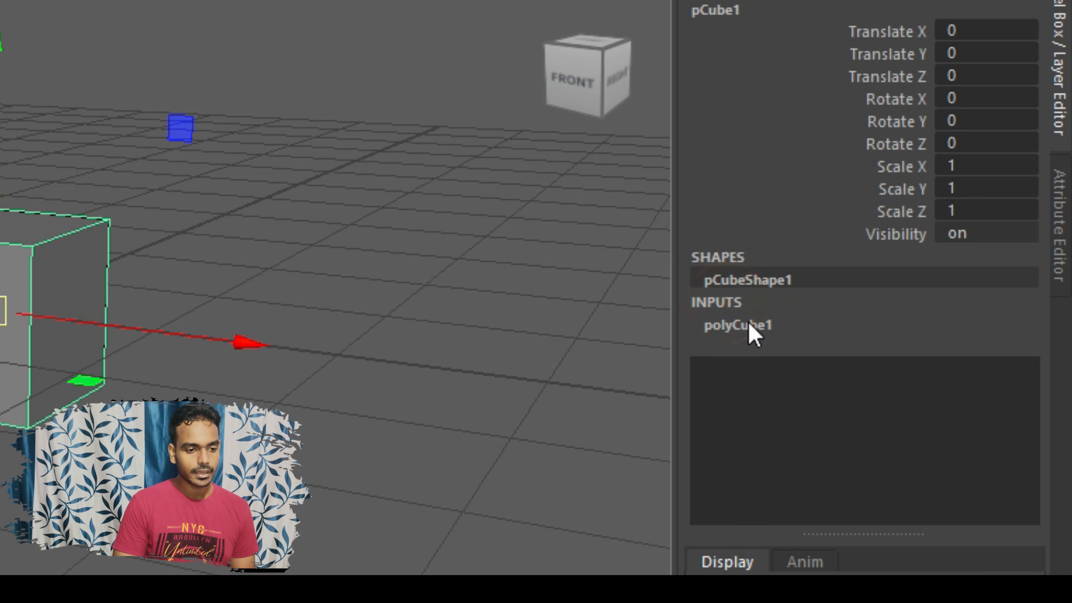
click(769, 330)
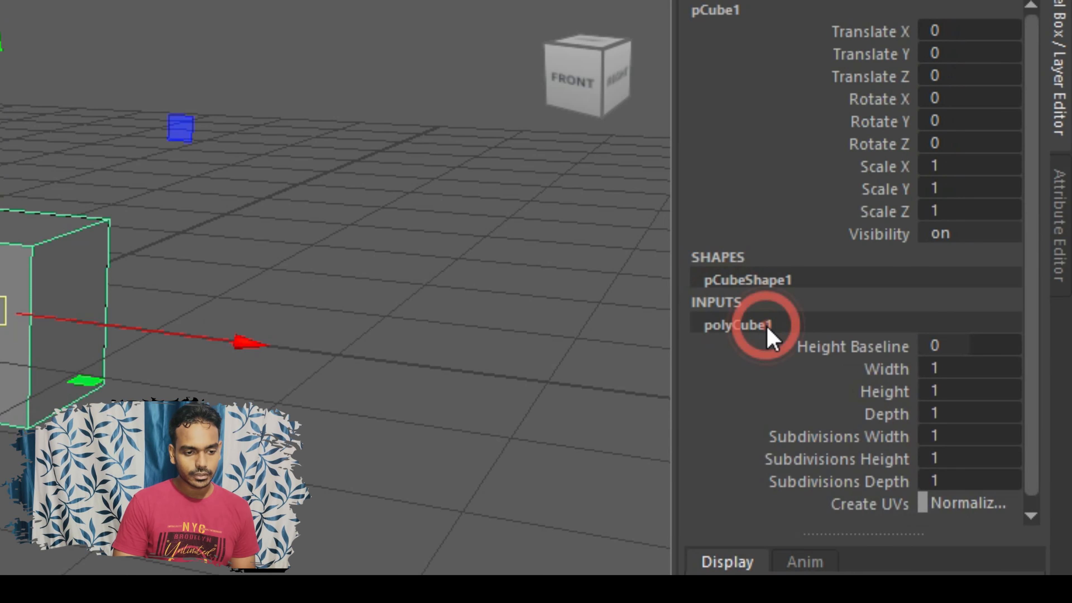
double_click(748, 324)
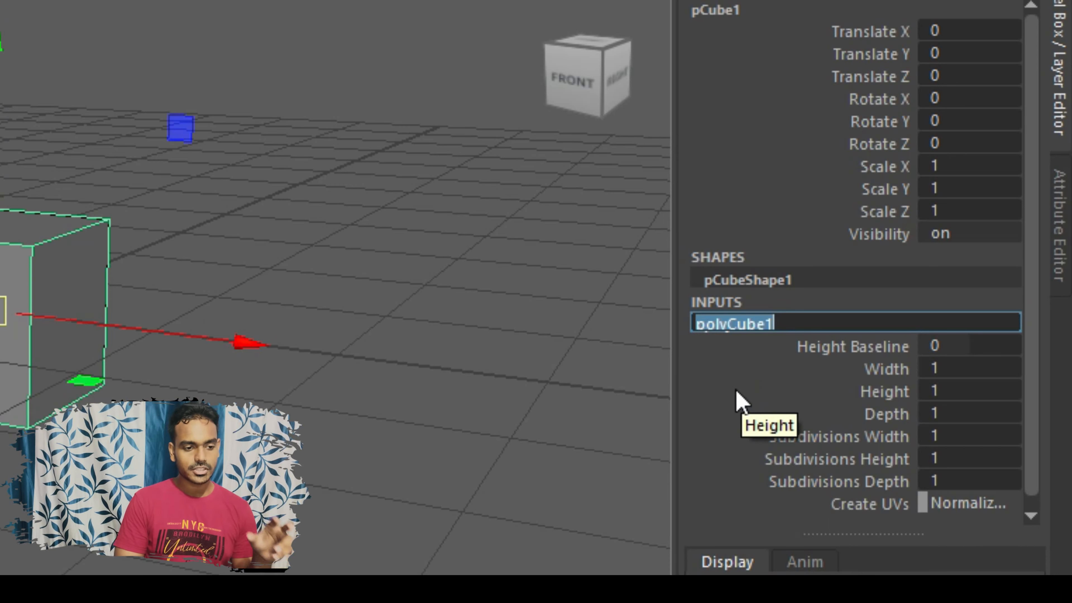
Try to adjust the cube's Height input interactively in the viewport and undo the change
click(900, 386)
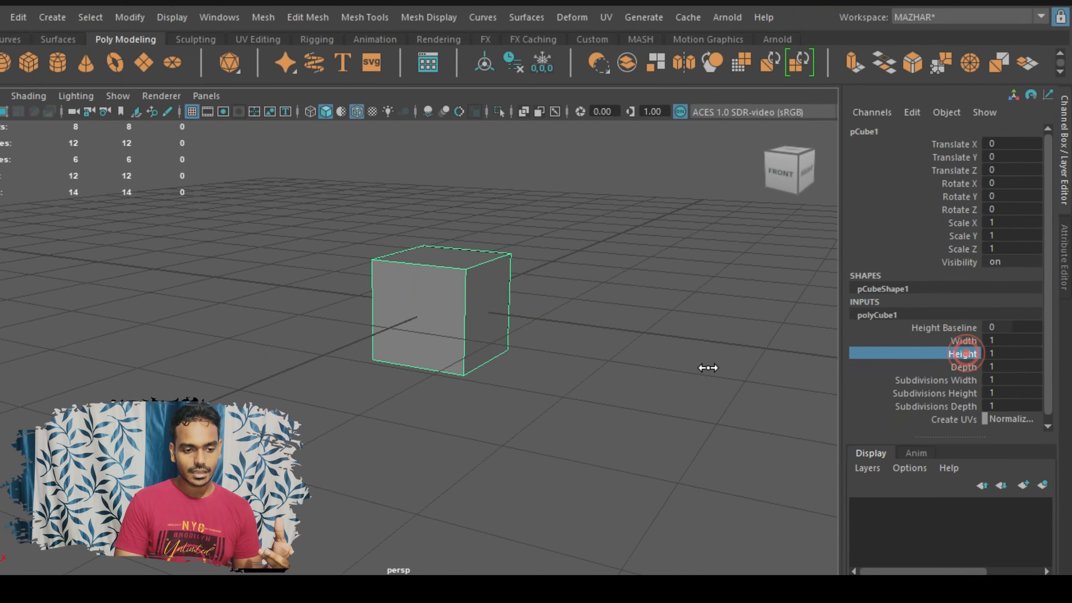
middle_drag(449, 412, 446, 431)
key(ctrl+z)
scroll(562, 300, up, 4)
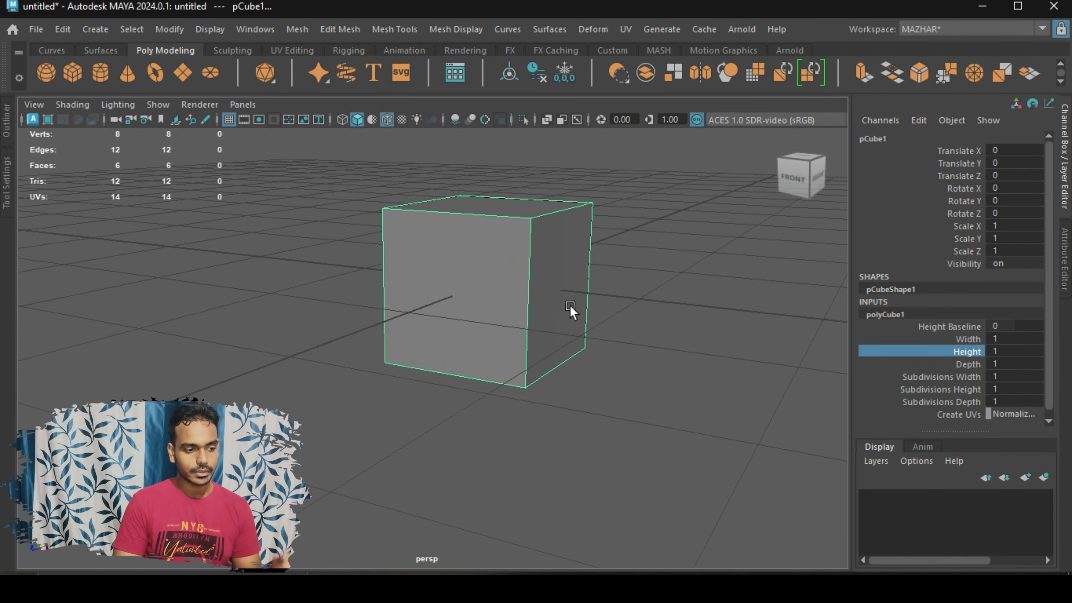
alt+drag(569, 309, 599, 332)
alt+middle_drag(588, 316, 507, 297)
alt+drag(507, 297, 519, 287)
click(634, 330)
click(495, 248)
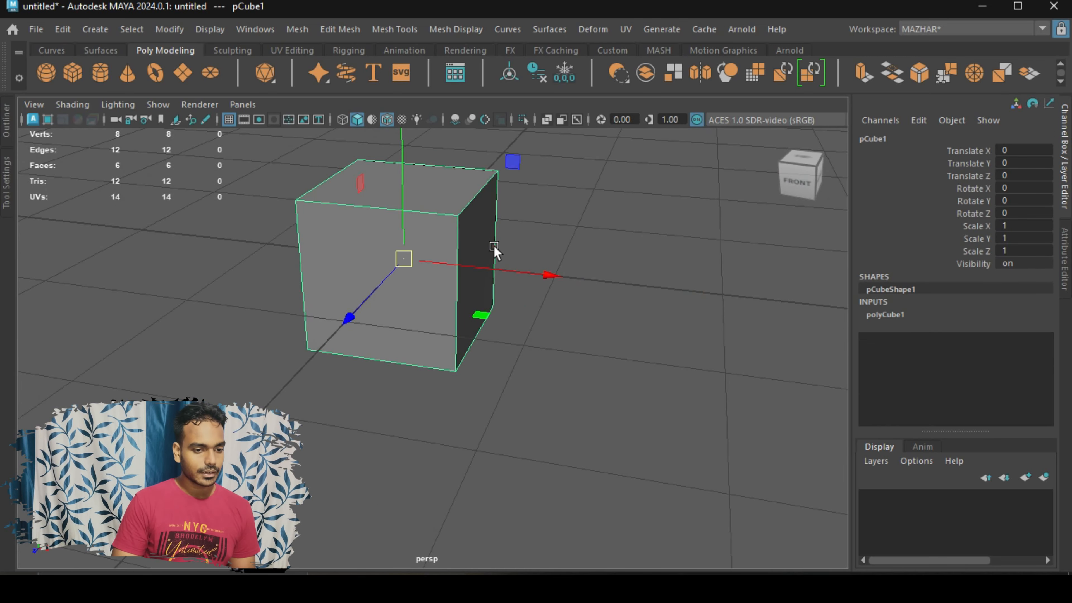
In face mode, extrude the cube's side face outward along the positive X axis
alt+drag(660, 280, 646, 356)
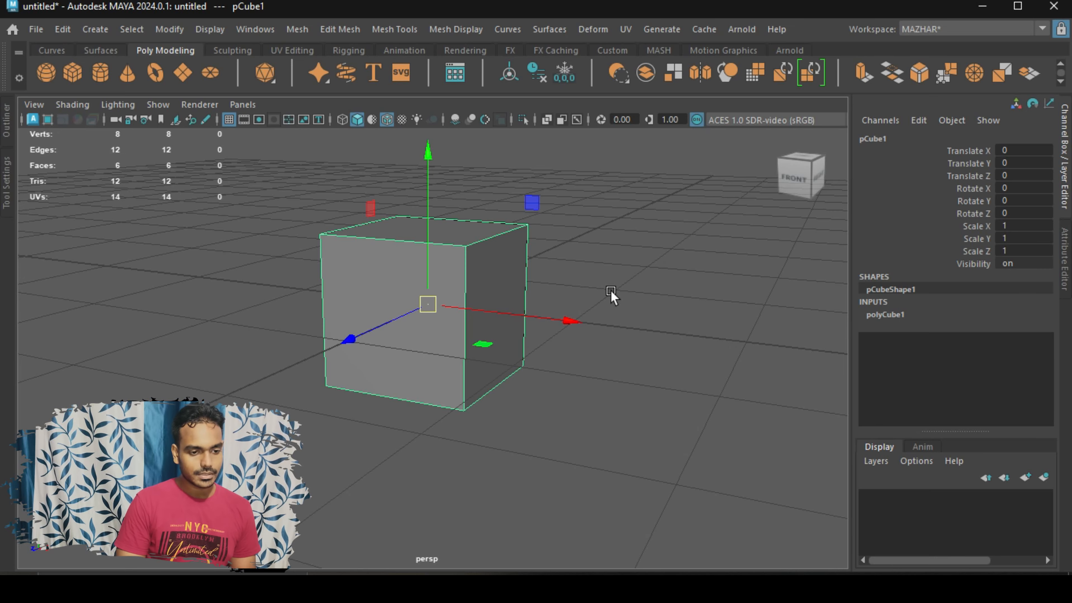
alt+middle_drag(611, 292, 617, 324)
scroll(584, 322, down, 4)
scroll(536, 306, up, 4)
alt+drag(584, 322, 531, 302)
right_drag(489, 265, 481, 169)
alt+middle_drag(543, 340, 503, 318)
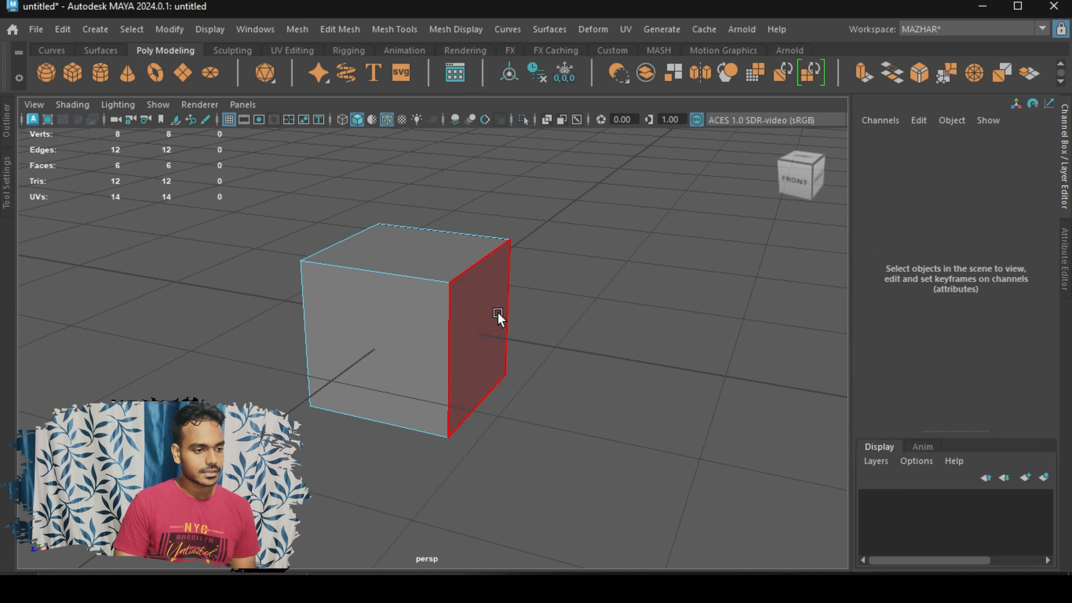
click(502, 319)
shift+drag(550, 343, 641, 369)
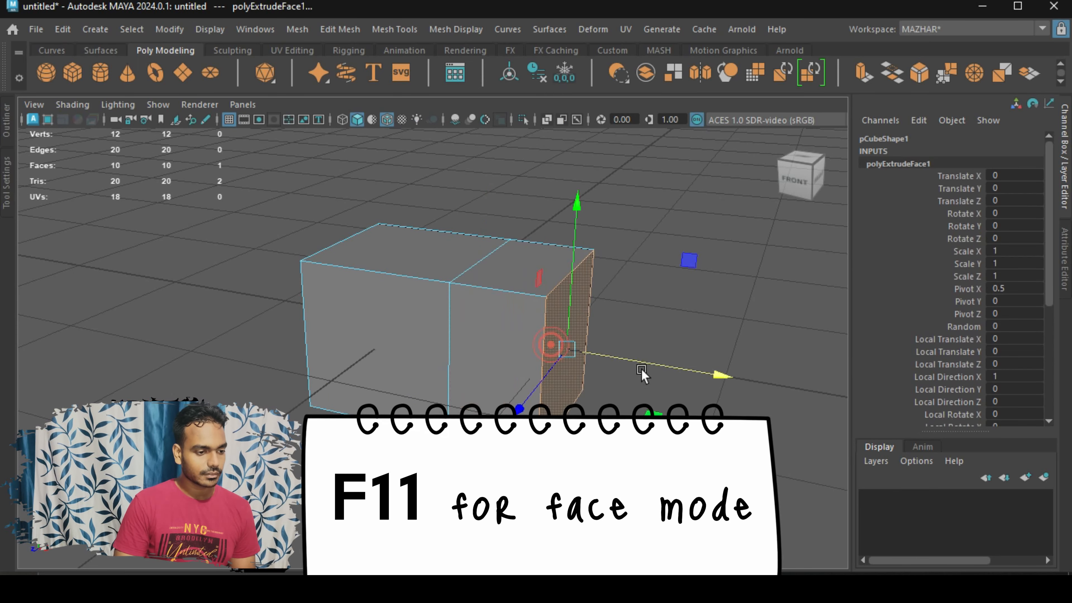
Extrude the top face of the newly added block upward to start a raised section
click(515, 276)
shift+drag(523, 211, 523, 138)
alt+middle_drag(525, 283, 525, 319)
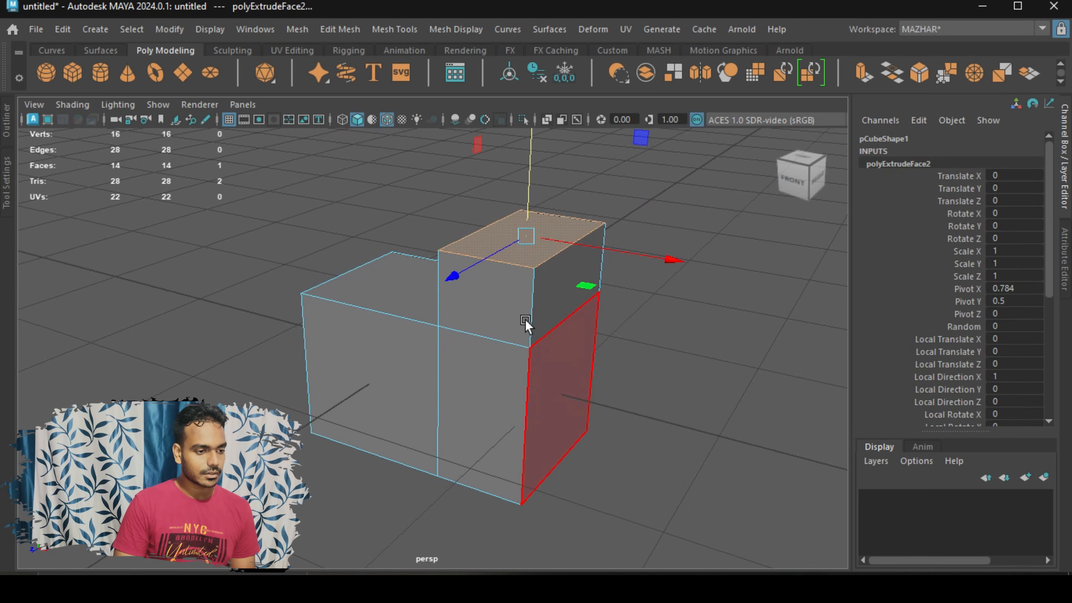
Extrude the raised section's top face upward once more to make the tower taller
scroll(560, 347, up, 2)
alt+drag(561, 347, 445, 342)
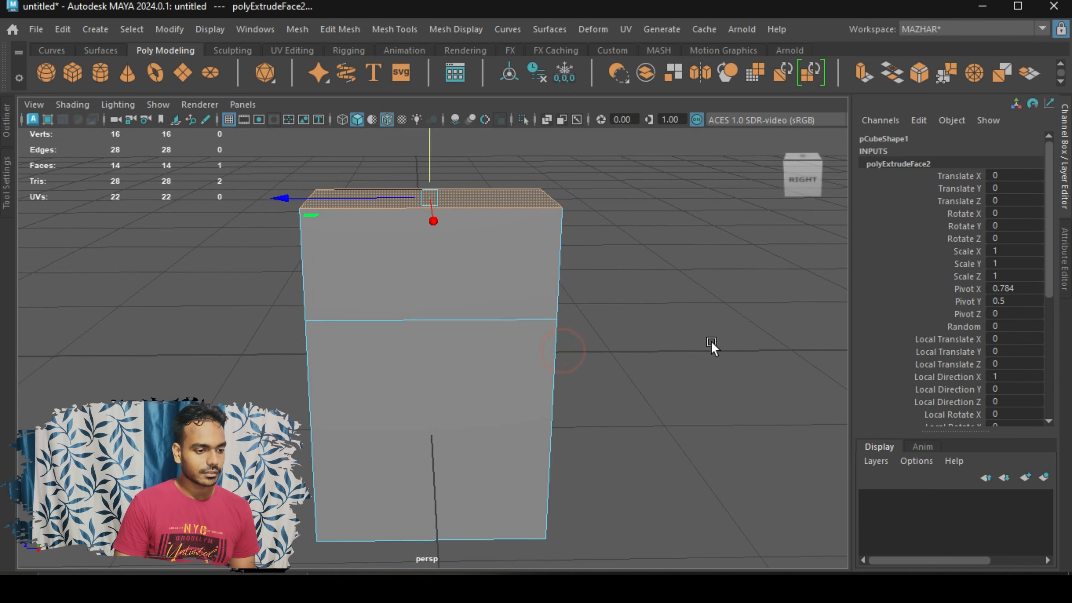
alt+drag(704, 341, 811, 373)
alt+middle_drag(633, 288, 591, 383)
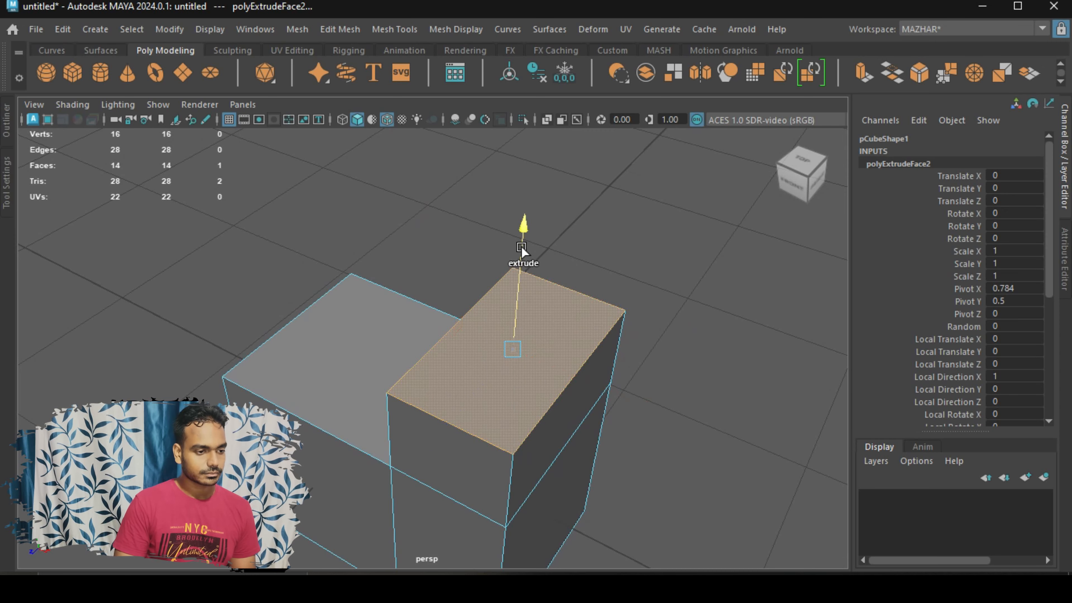
drag(522, 249, 523, 168)
click(526, 280)
key(ctrl+e)
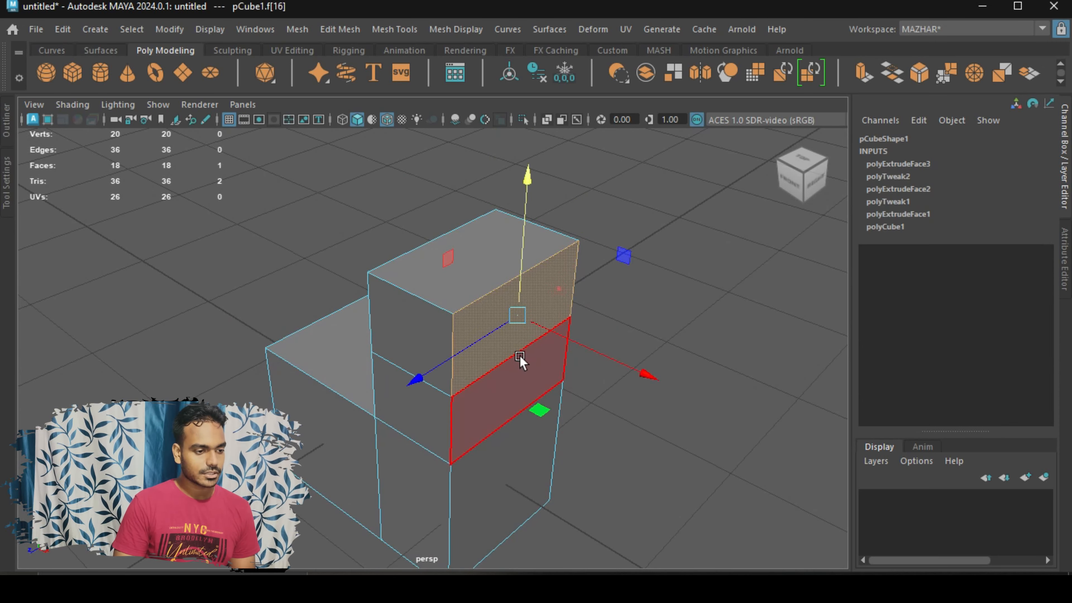
Bevel the three stacked vertical edges along one outer corner of the tower with 4 segments
alt+drag(520, 357, 487, 358)
alt+drag(475, 300, 514, 421)
right_drag(411, 263, 412, 80)
click(380, 217)
alt+drag(381, 218, 438, 340)
shift+click(432, 361)
scroll(514, 355, up, 2)
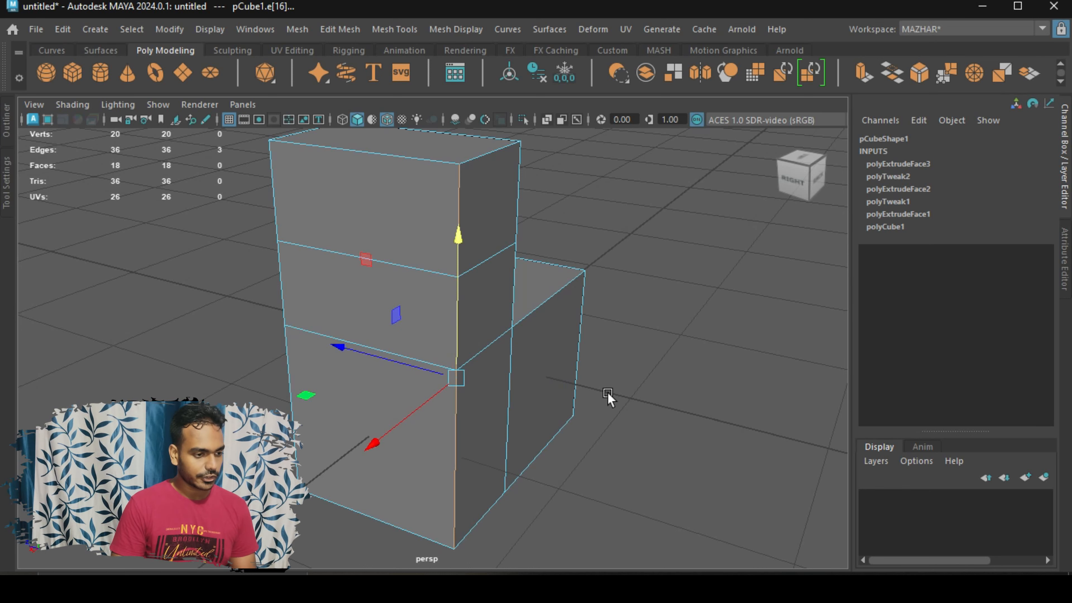
key(ctrl+b)
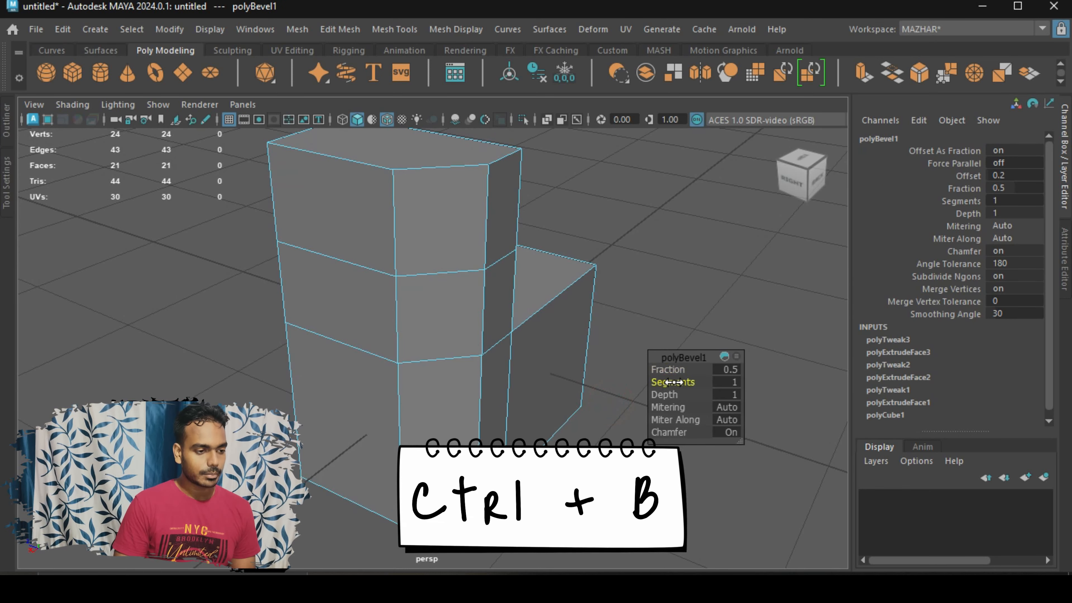
drag(673, 381, 662, 291)
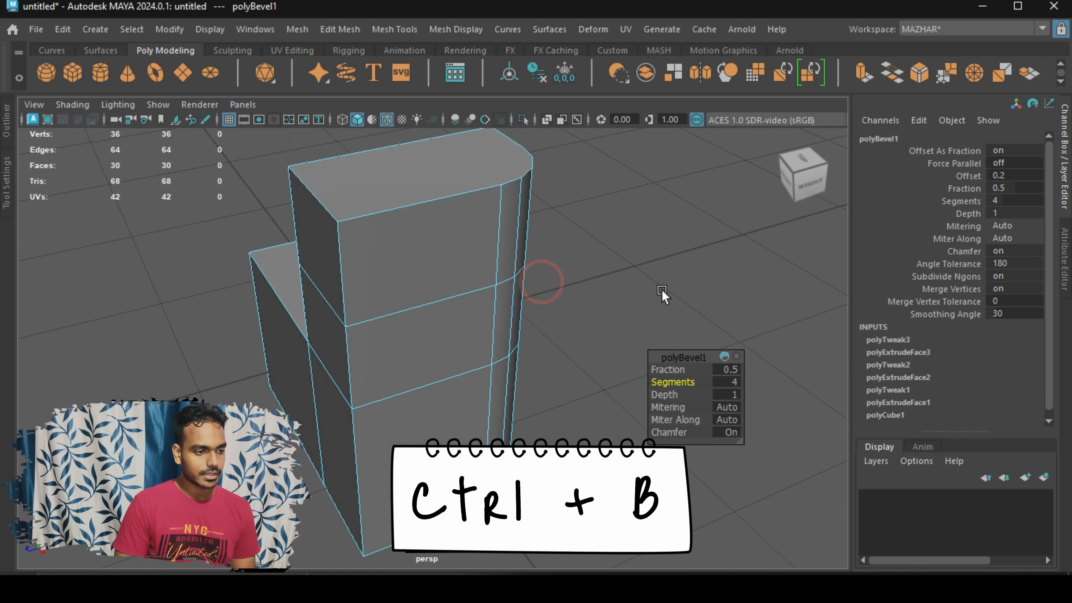
Extrude the tower's rounded top face upward and scale it inward to form a tapered tip
scroll(545, 319, down, 3)
alt+drag(546, 319, 546, 311)
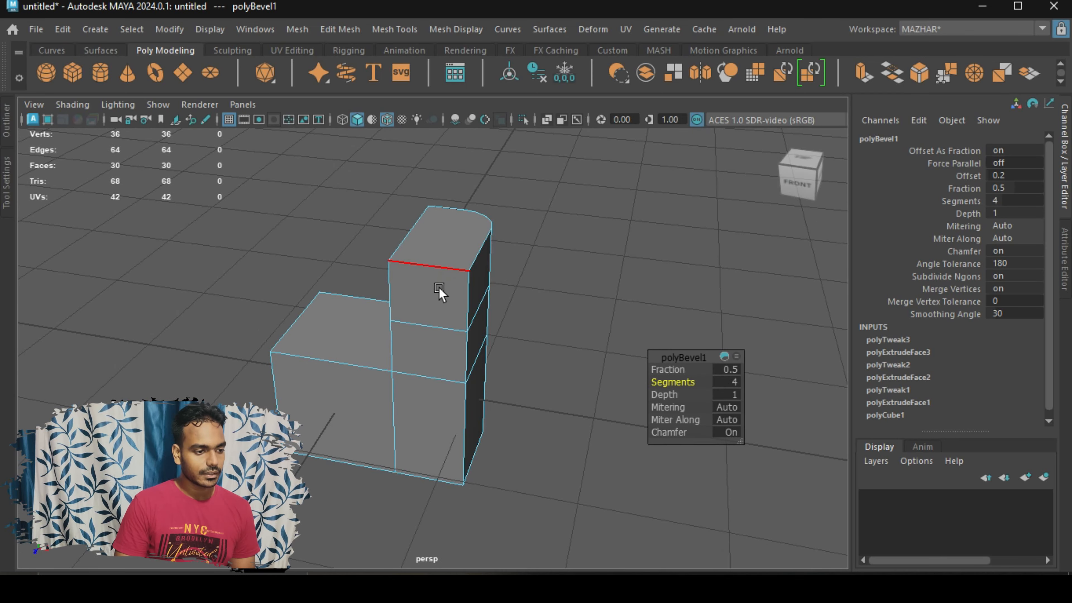
right_drag(439, 232, 439, 166)
click(439, 236)
alt+middle_drag(462, 311, 465, 355)
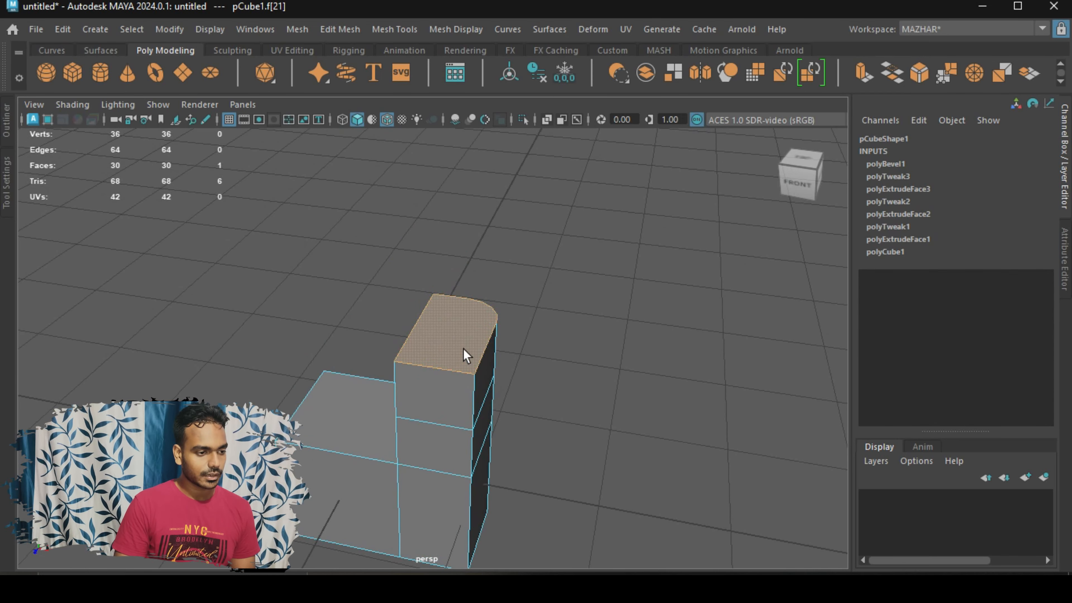
key(w)
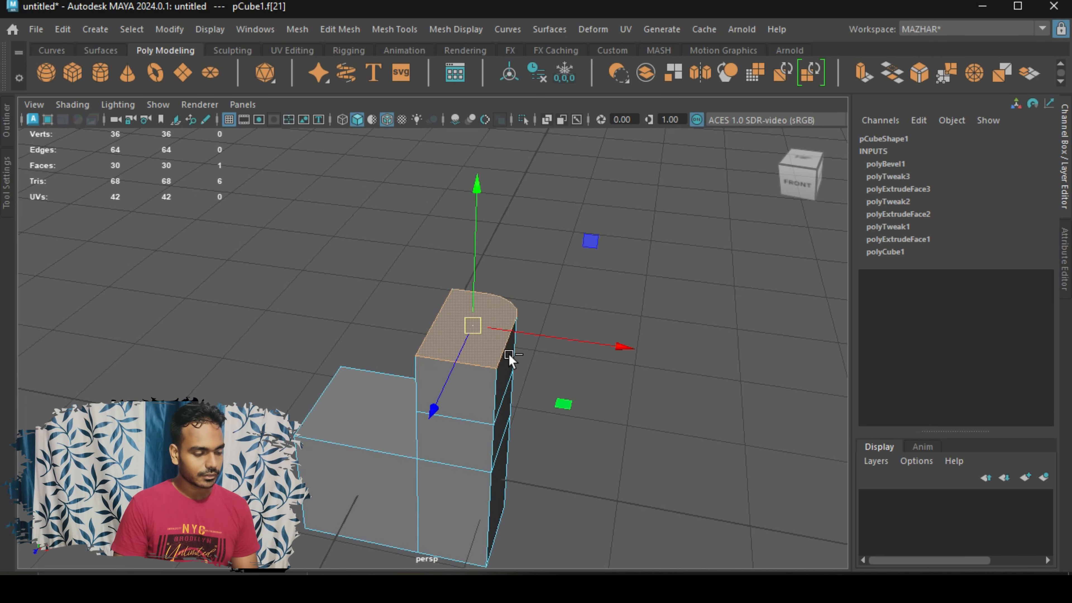
key(ctrl+e)
alt+drag(471, 247, 447, 247)
alt+drag(494, 322, 424, 198)
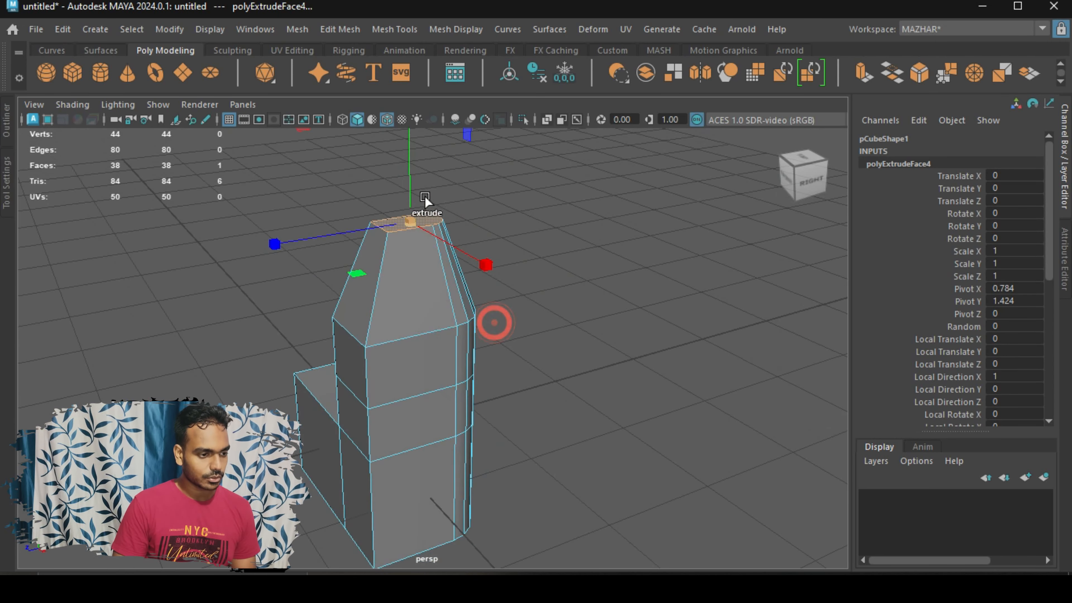
click(644, 317)
Return to object mode and select the whole mesh to list its construction inputs
scroll(644, 318, down, 3)
alt+drag(591, 338, 558, 361)
alt+middle_drag(558, 362, 561, 285)
mouse_move(561, 285)
alt+mouse_down()
mouse_move(581, 285)
mouse_move(551, 282)
alt+mouse_up()
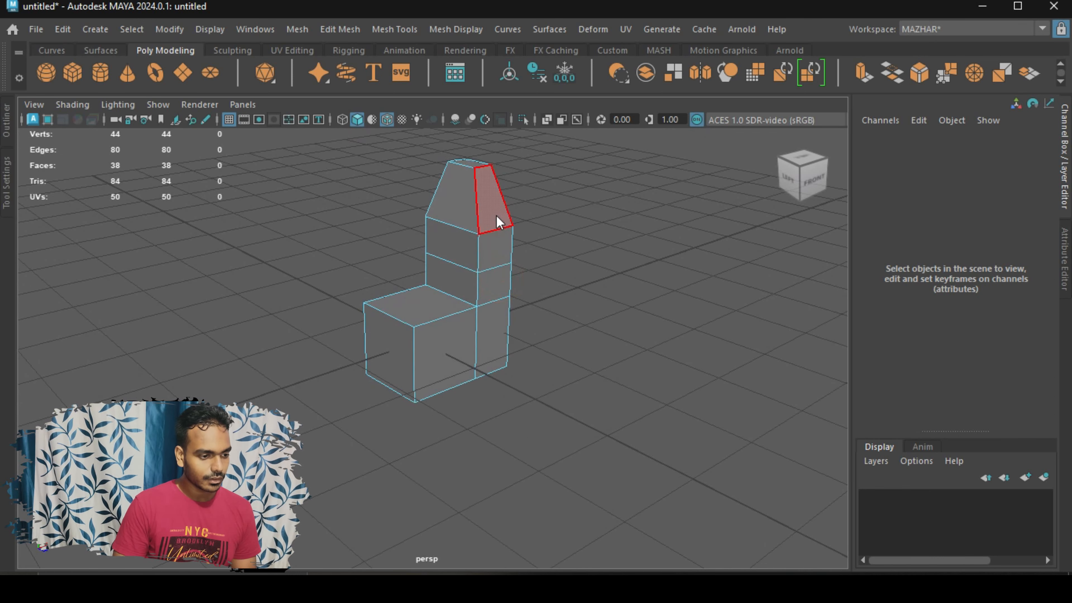
right_drag(497, 215, 562, 107)
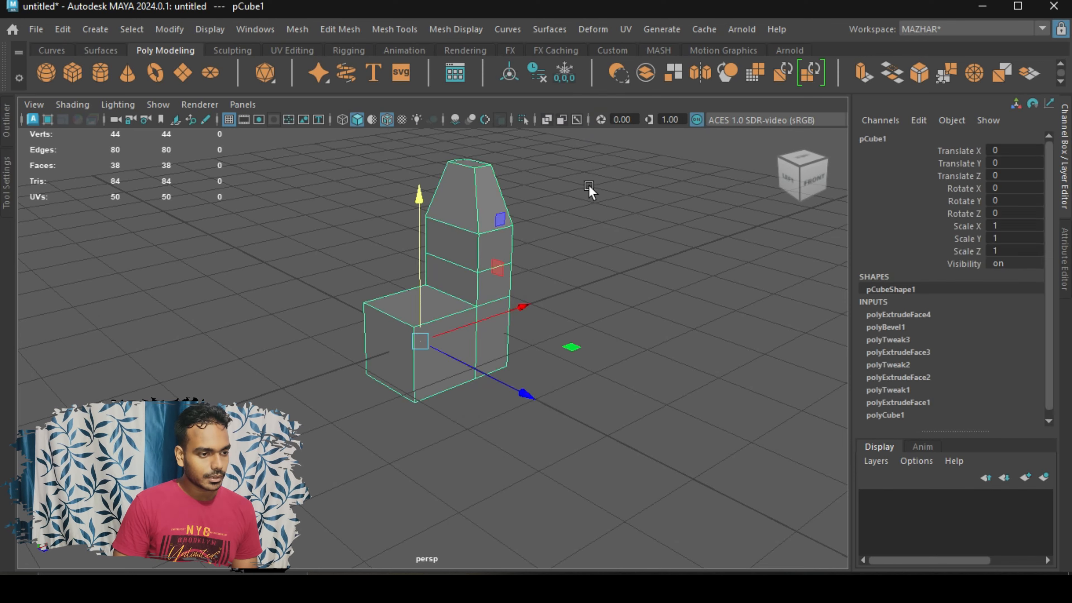
click(588, 185)
click(473, 296)
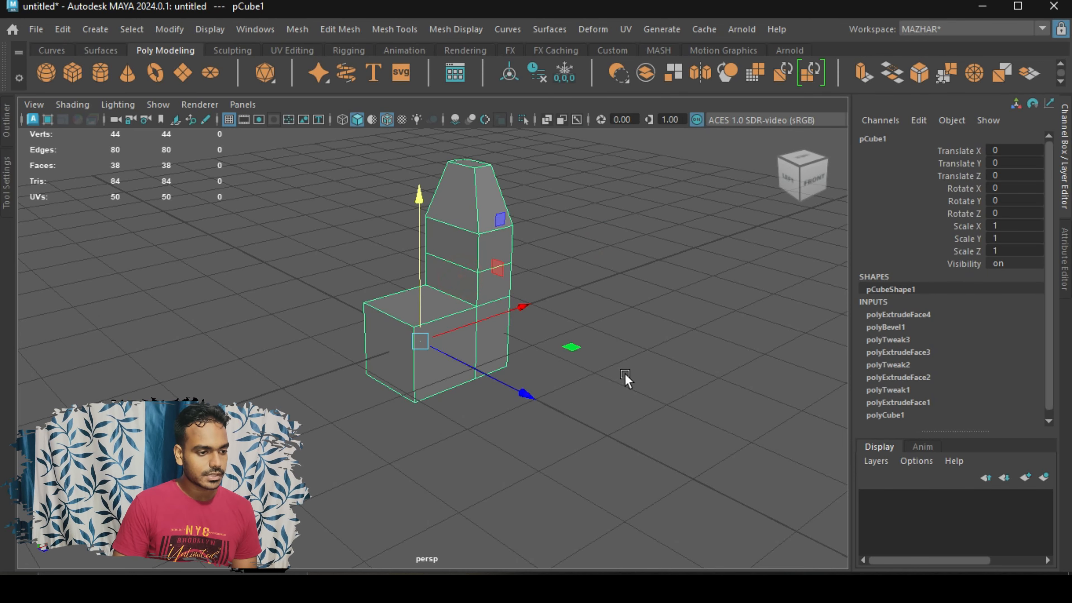
Examine the mesh's construction history, including the attributes of the polyExtrudeFace2 input
alt+middle_drag(625, 374, 606, 382)
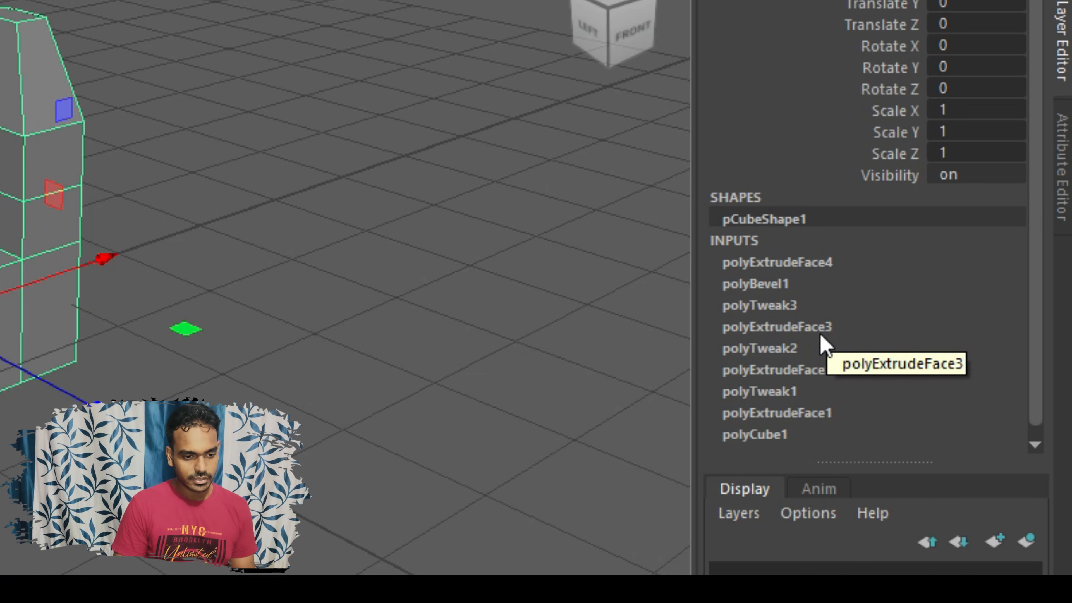
click(822, 370)
scroll(801, 304, down, 3)
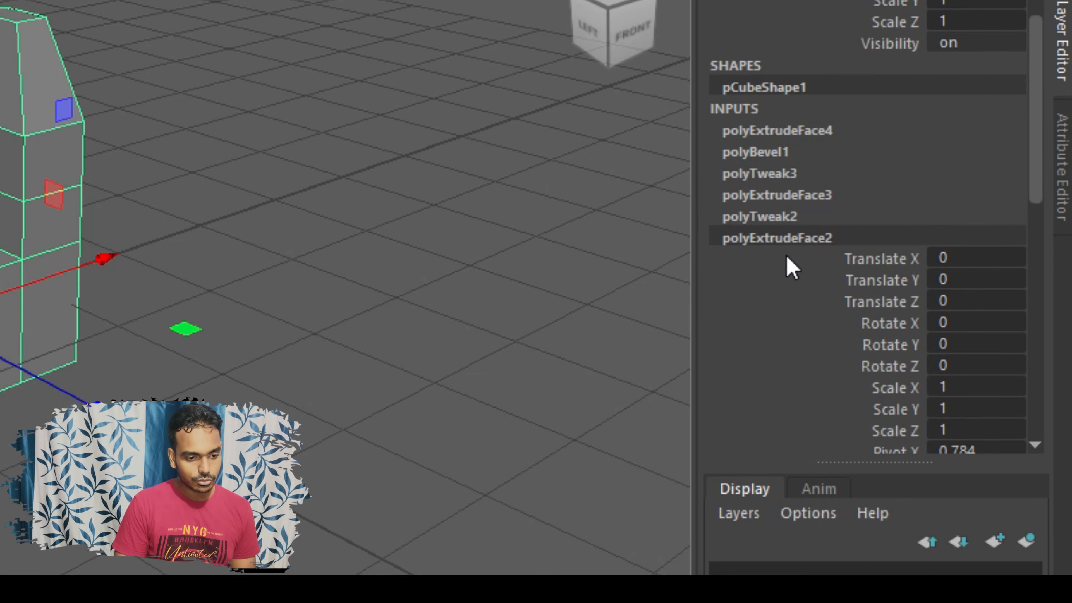
click(540, 182)
click(2, 207)
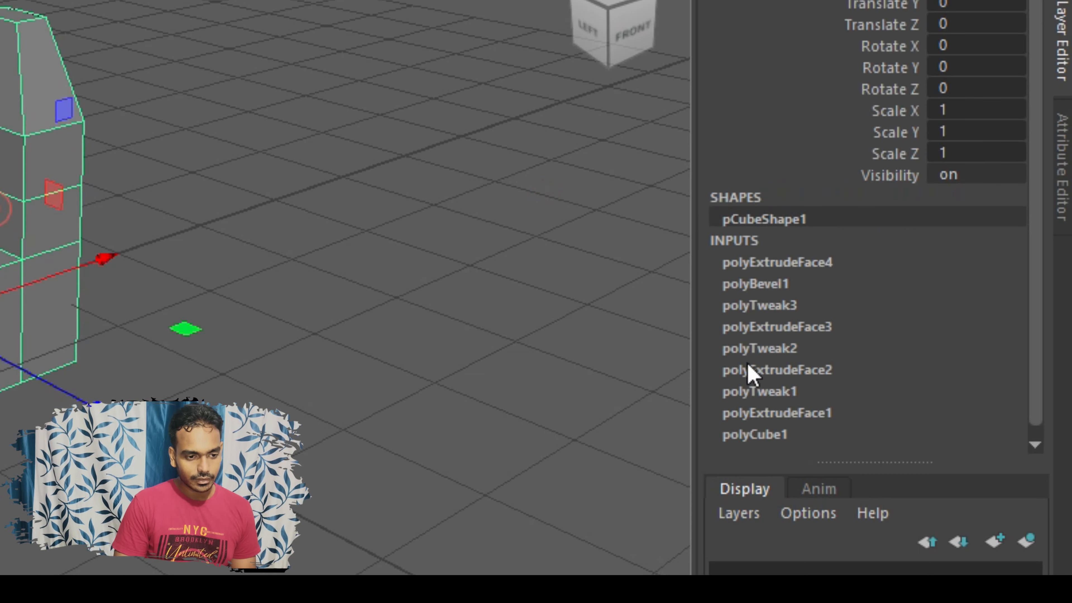
Deselect the mesh, view it from a lower angle, and reselect it to review its list of construction inputs
scroll(898, 341, down, 1)
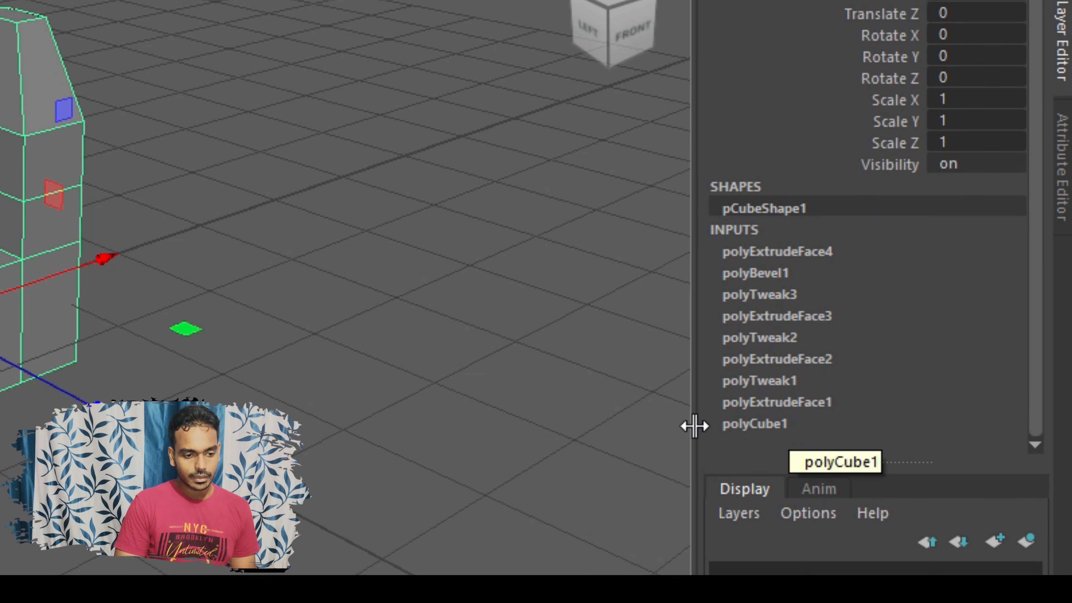
click(354, 297)
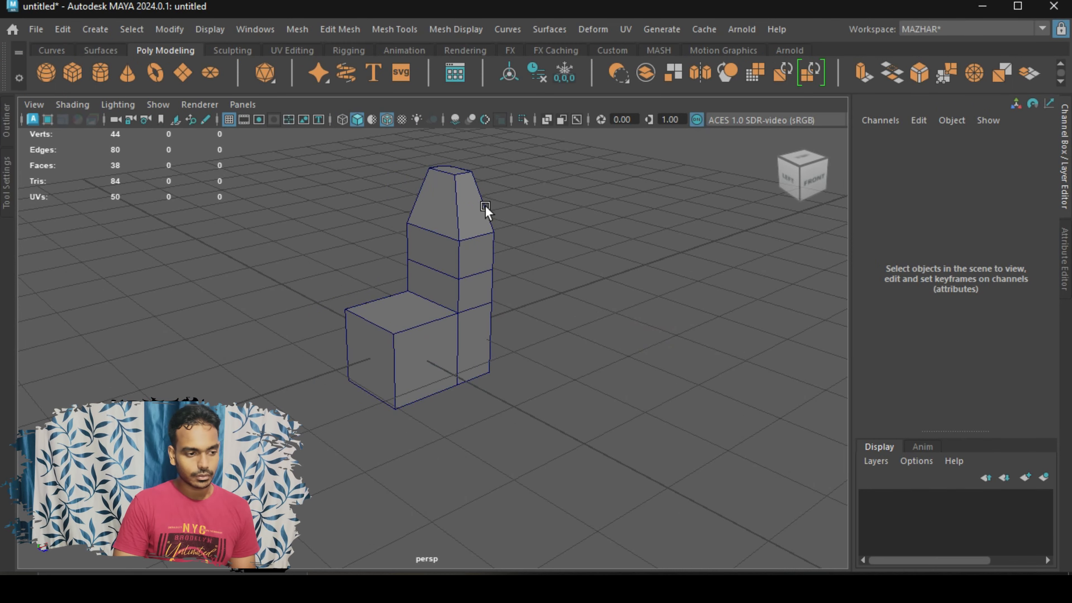
alt+middle_drag(486, 206, 505, 280)
alt+drag(585, 311, 459, 226)
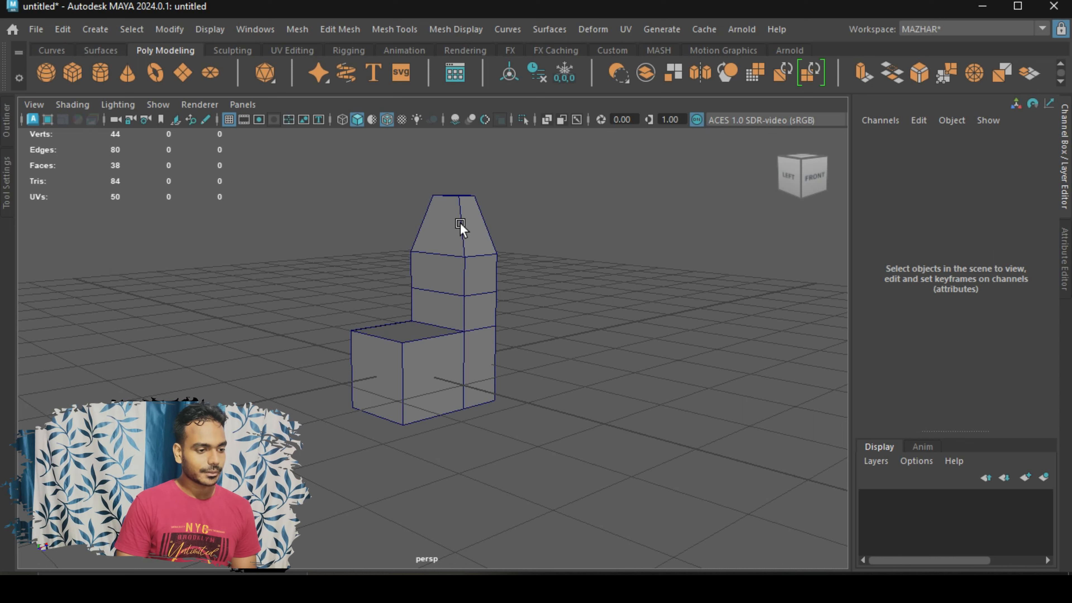
click(460, 226)
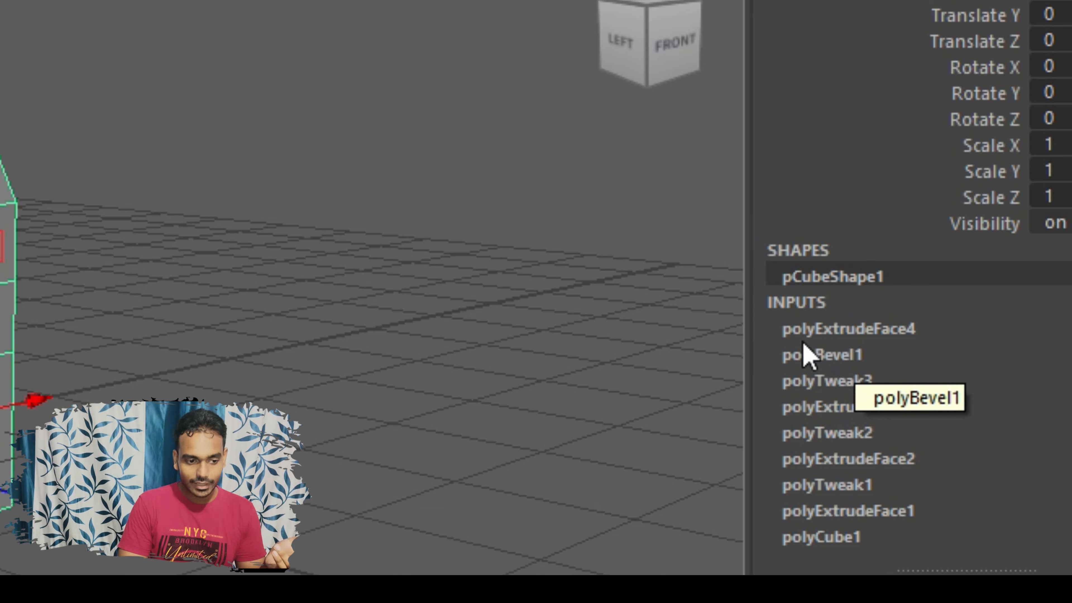
Extrude the front-facing sloped face of the tapered tip outward to form a long horizontal arm
scroll(15, 198, up, 3)
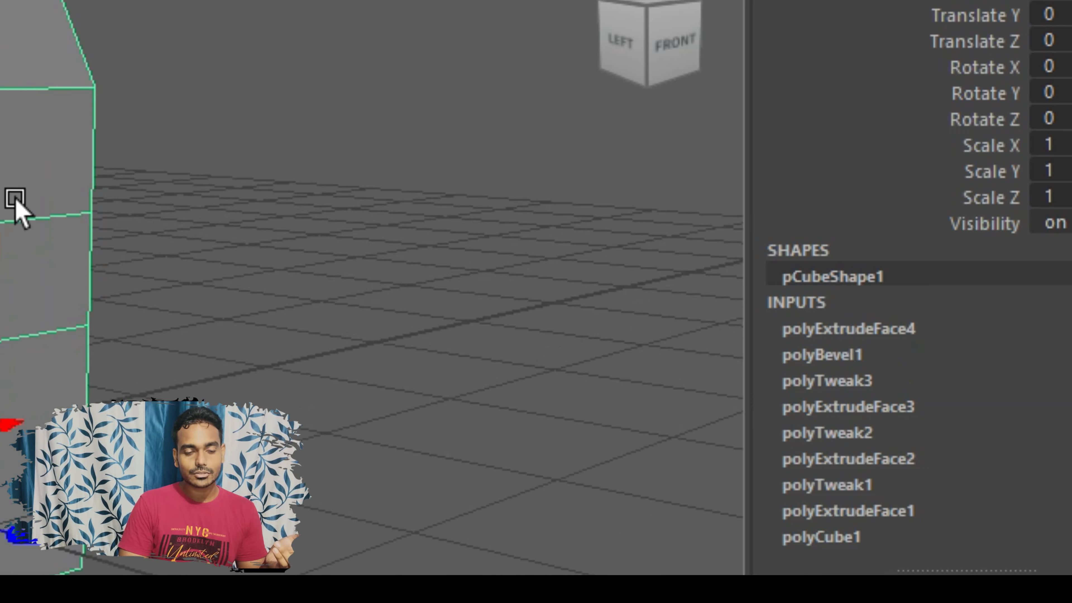
alt+middle_drag(166, 268, 147, 486)
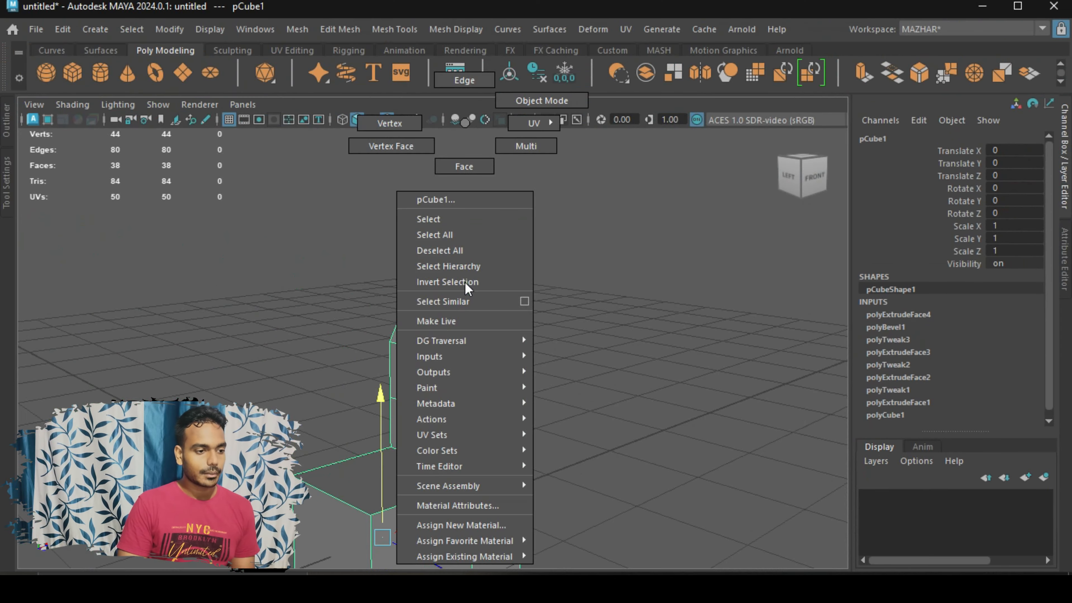
right_drag(466, 287, 464, 166)
click(484, 281)
key(ctrl+e)
drag(548, 317, 688, 341)
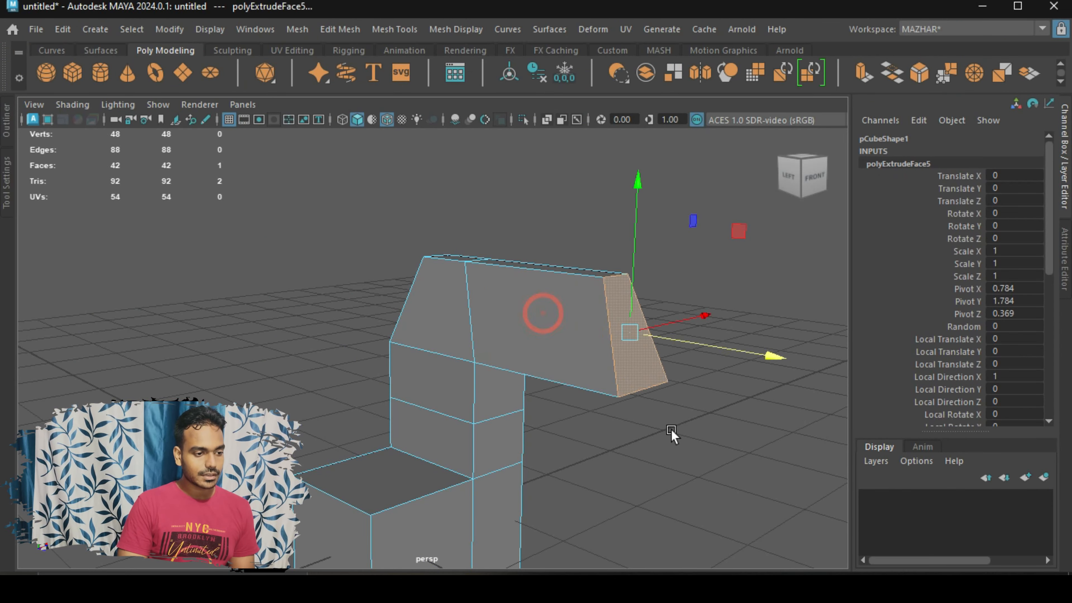
Switch from face editing back to object mode to show the extended mesh's construction inputs
alt+drag(670, 431, 610, 340)
right_drag(616, 340, 688, 101)
scroll(650, 261, down, 5)
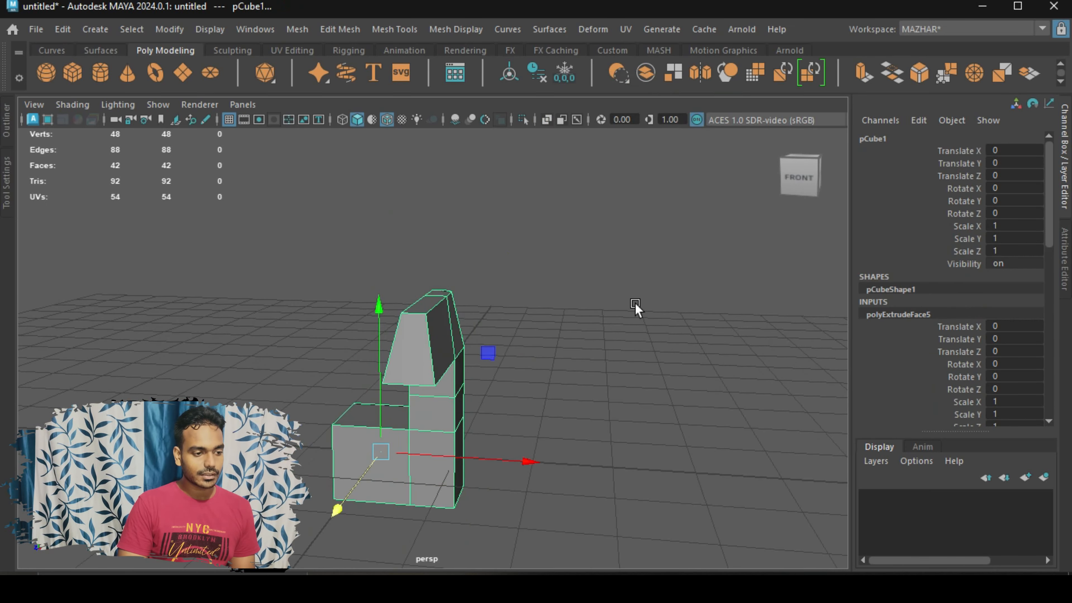